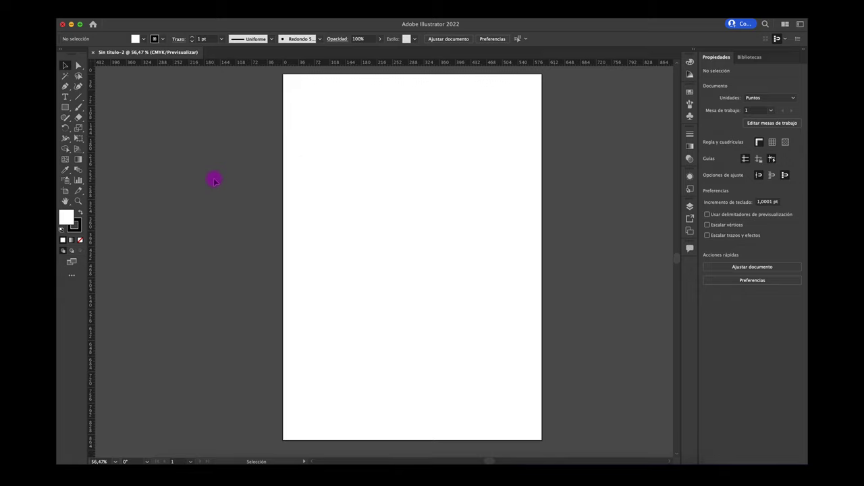
Step: Zoom out and back in on the blank white artboard
scroll(213, 180, down, 2)
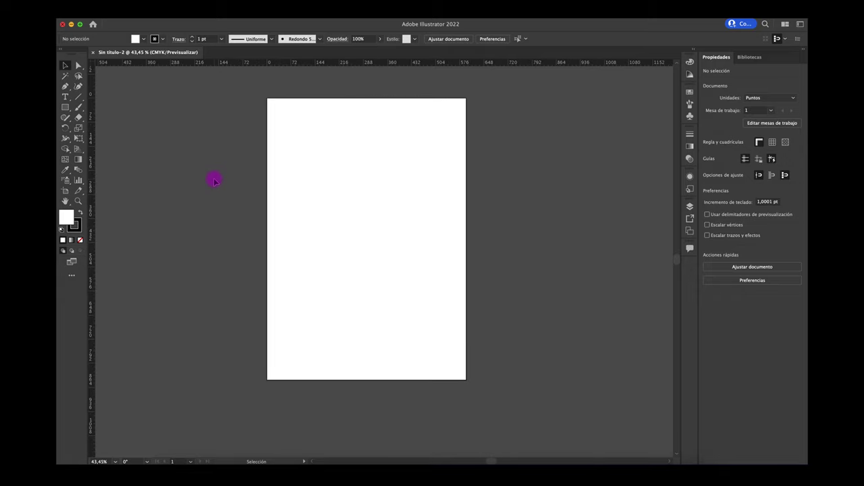
scroll(213, 181, down, 2)
scroll(214, 180, down, 2)
scroll(213, 181, down, 2)
scroll(214, 180, down, 2)
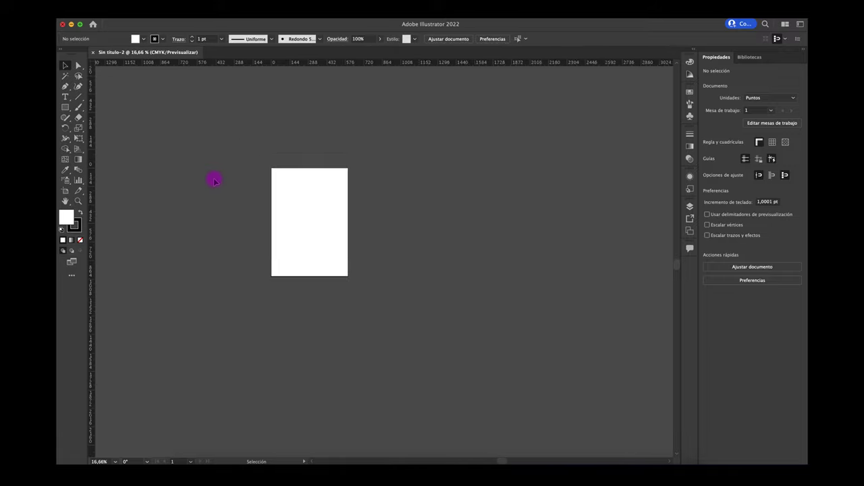
scroll(213, 180, down, 2)
scroll(214, 180, down, 2)
scroll(214, 181, down, 2)
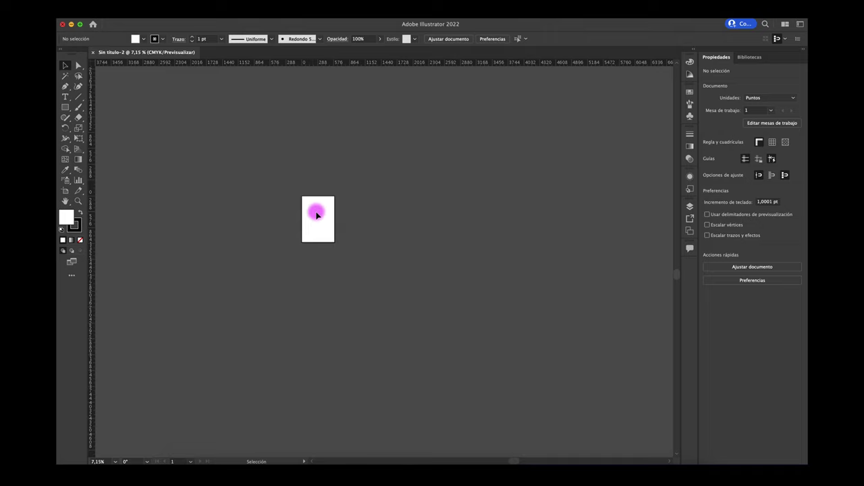
scroll(316, 215, down, 2)
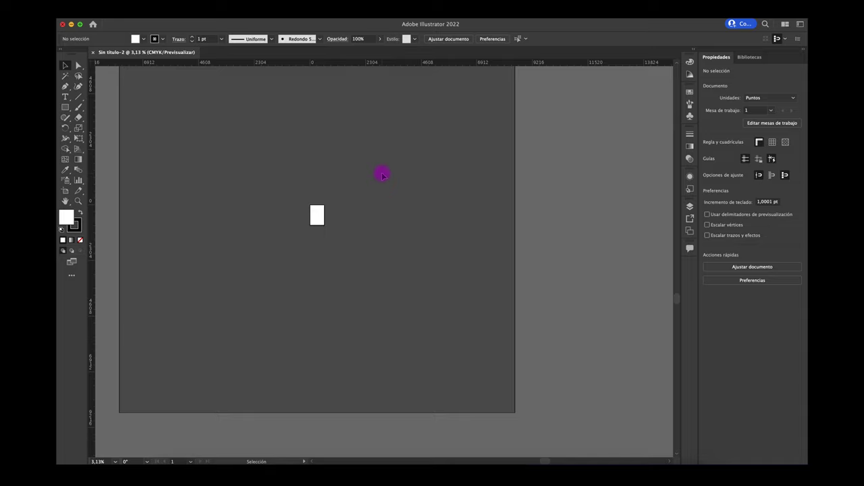
scroll(360, 194, up, 2)
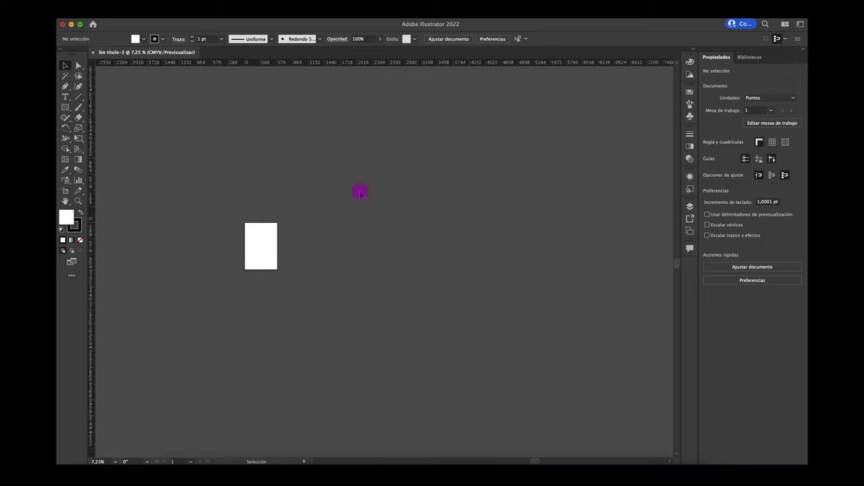
scroll(360, 194, left, 2)
scroll(329, 219, up, 3)
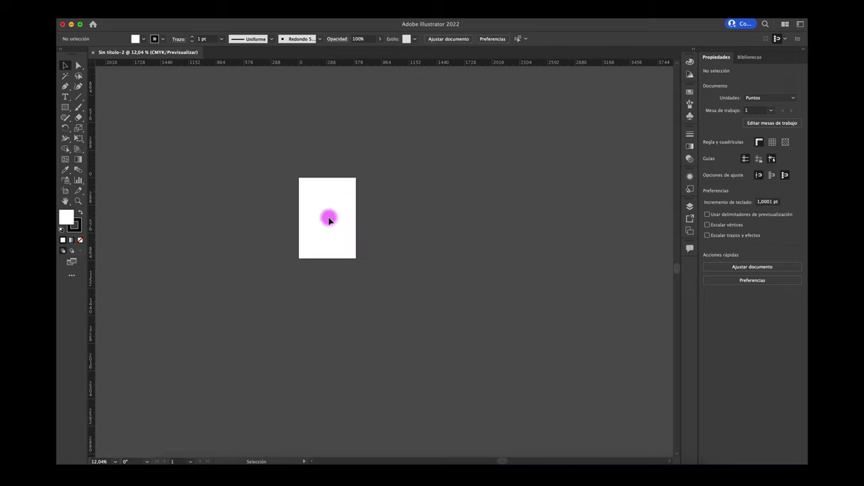
scroll(329, 219, up, 1)
scroll(329, 220, up, 1)
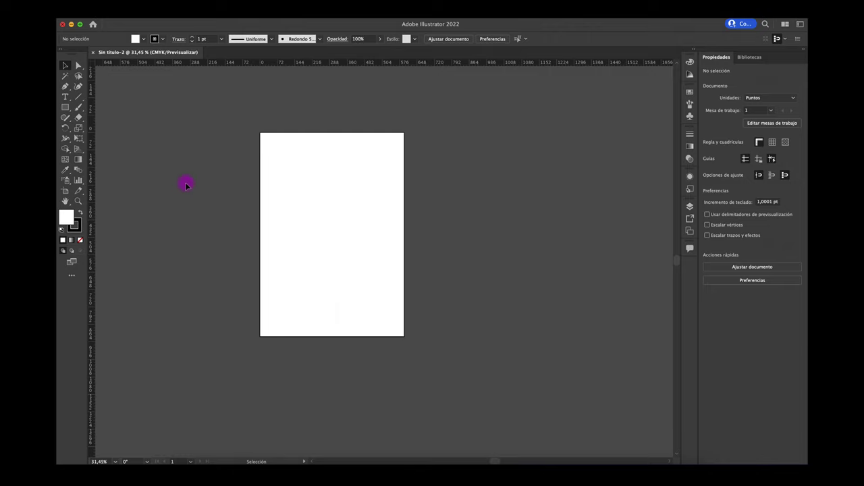
Step: Draw a square near the artboard's upper left and fill it red
click(65, 107)
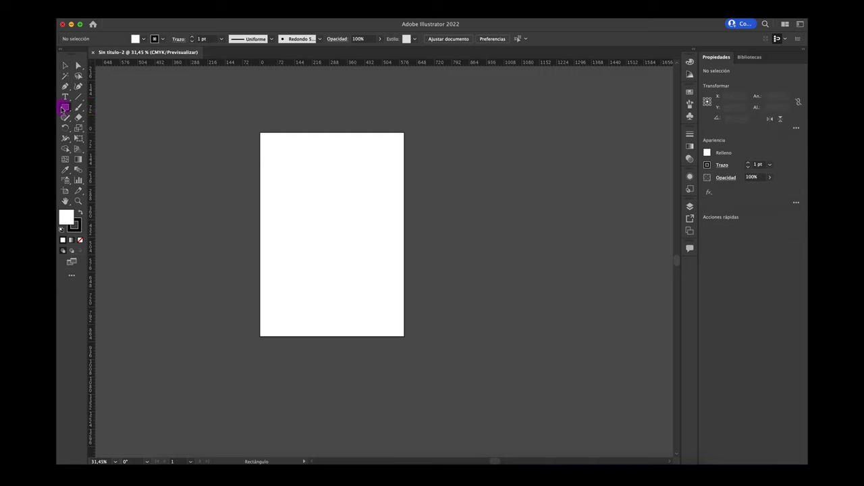
drag(281, 164, 336, 217)
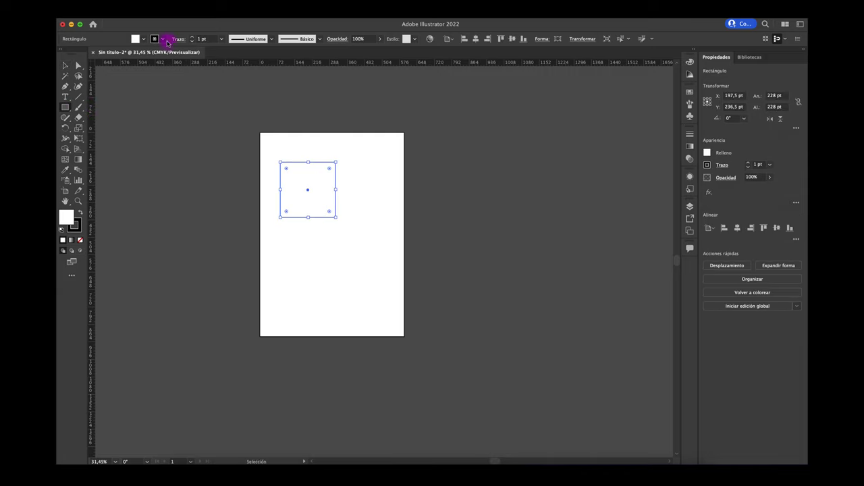
click(140, 40)
click(135, 53)
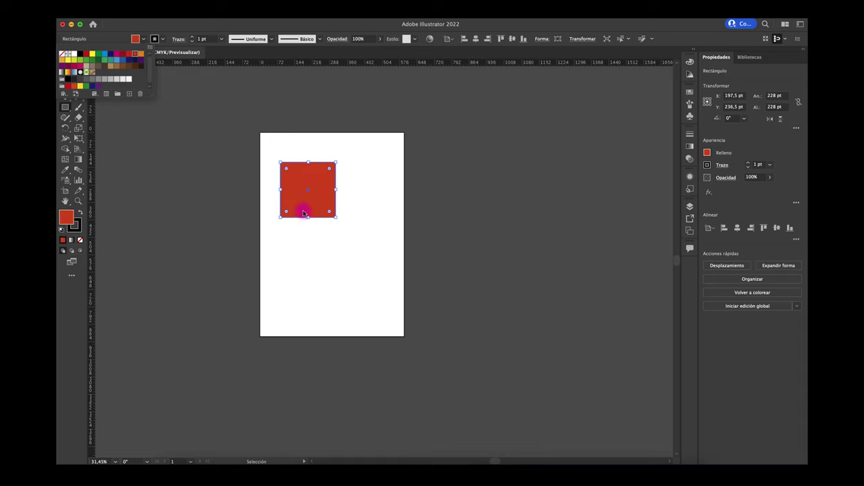
click(207, 141)
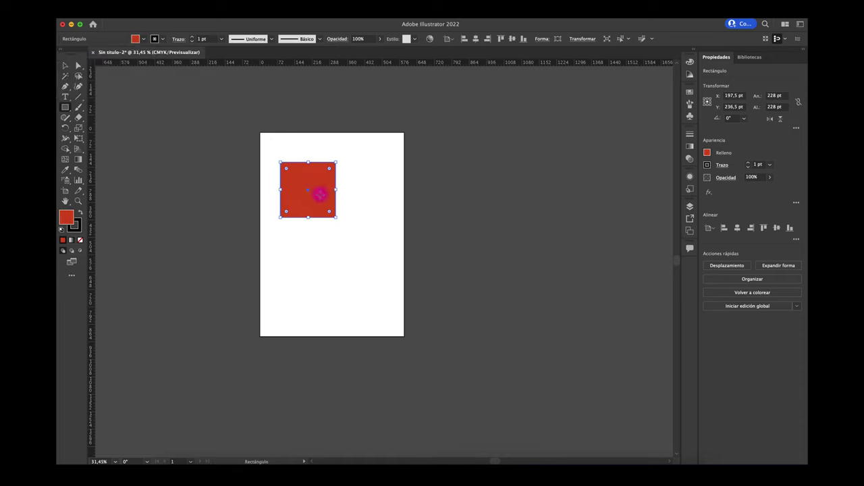
Step: Duplicate the red square to the lower right, nudge it rightward past the edge, and deselect
alt+drag(313, 190, 384, 262)
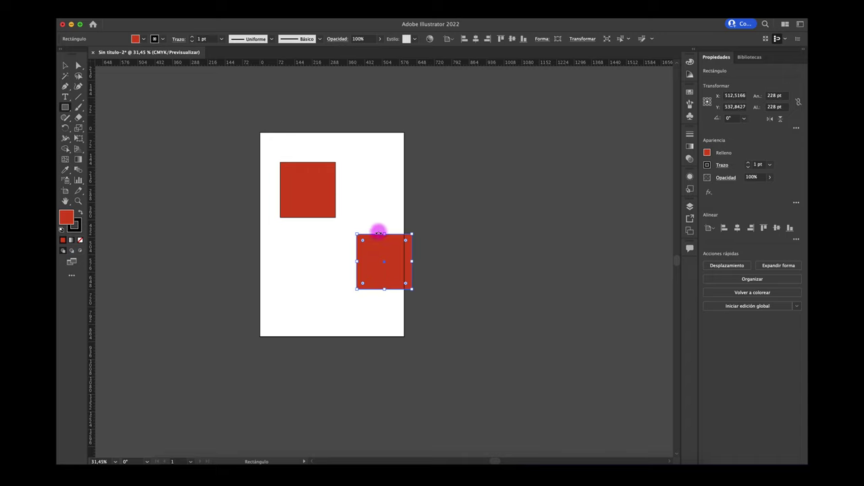
click(66, 65)
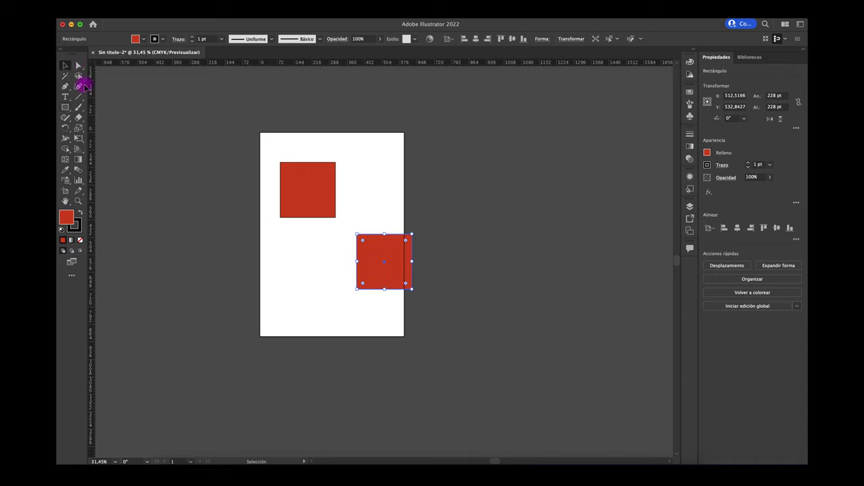
drag(388, 251, 405, 248)
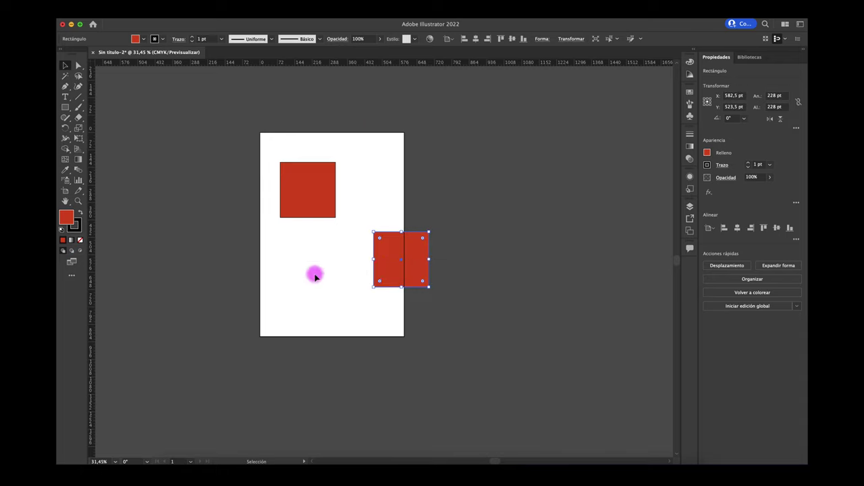
click(480, 187)
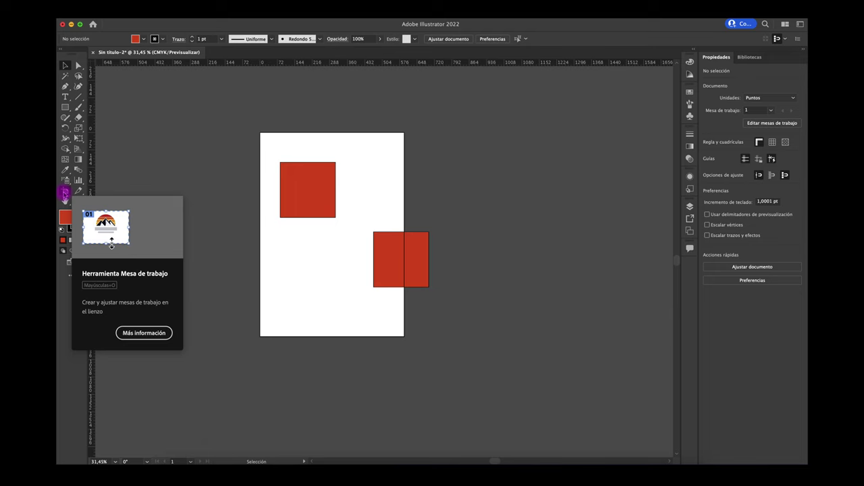
Step: Stretch the artboard's top edge upward and right edge outward to enclose both squares
click(64, 196)
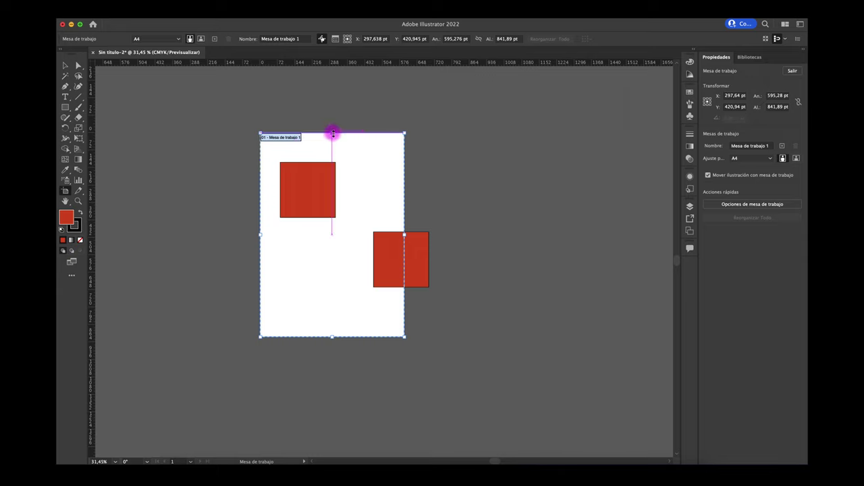
drag(333, 133, 332, 80)
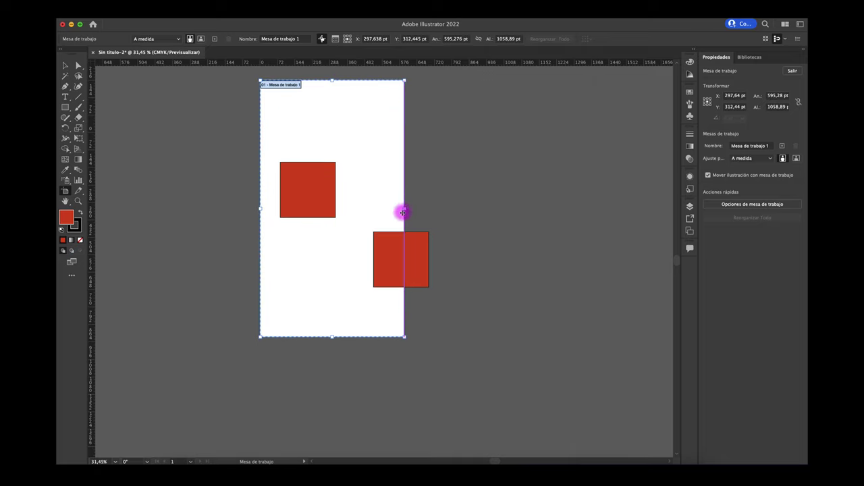
drag(403, 208, 451, 208)
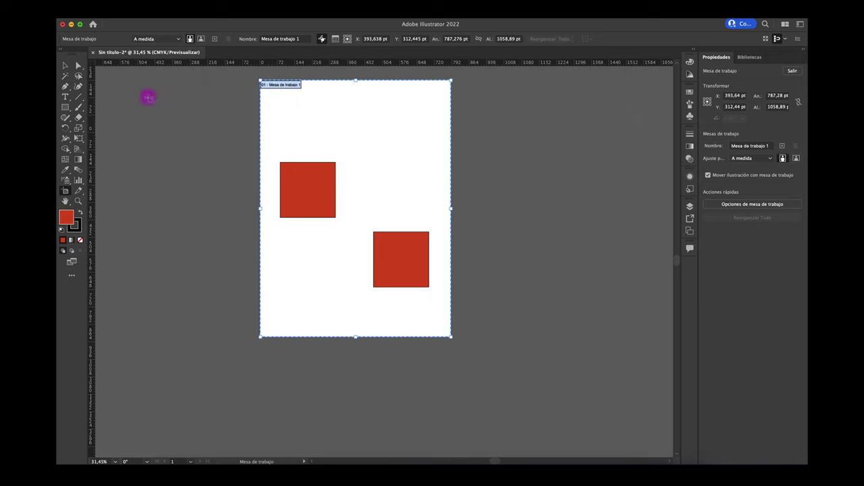
click(65, 68)
scroll(318, 216, right, 3)
scroll(318, 217, up, 1)
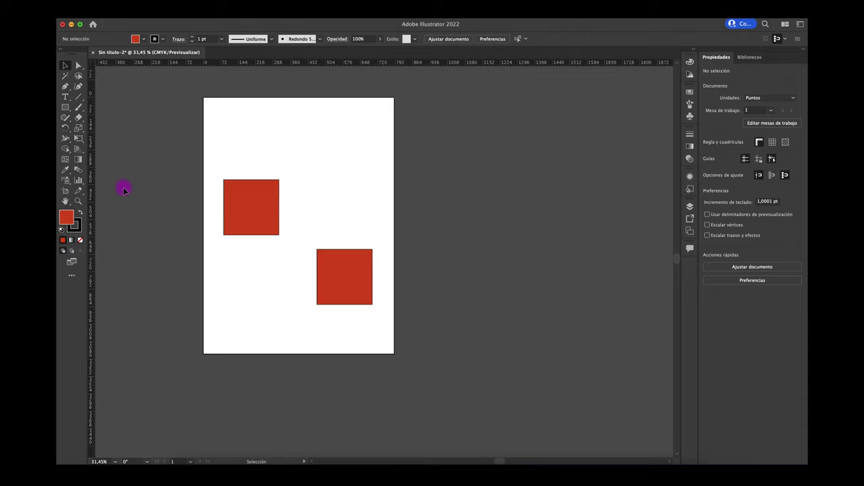
Step: Check the artboard size presets, then add a new artboard beside the first and zoom out
click(66, 193)
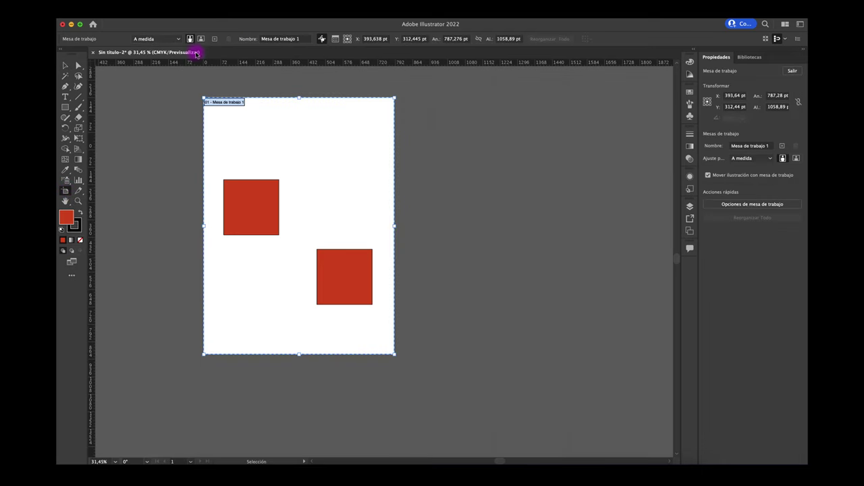
click(179, 40)
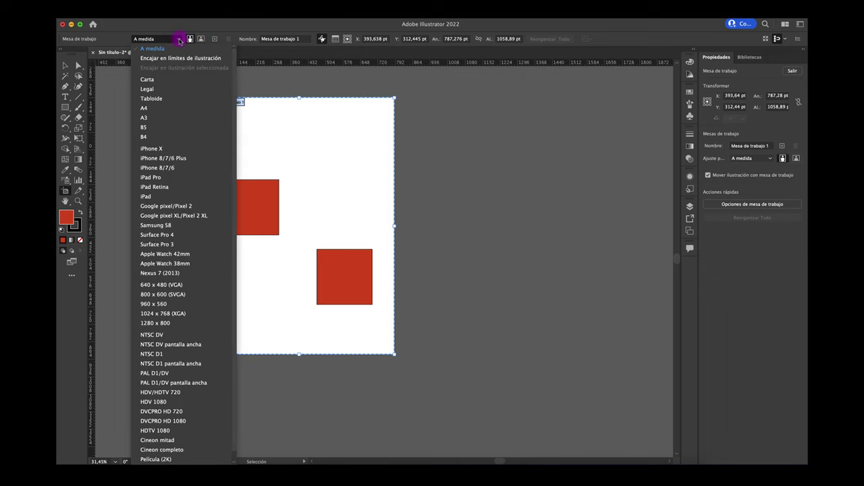
click(214, 31)
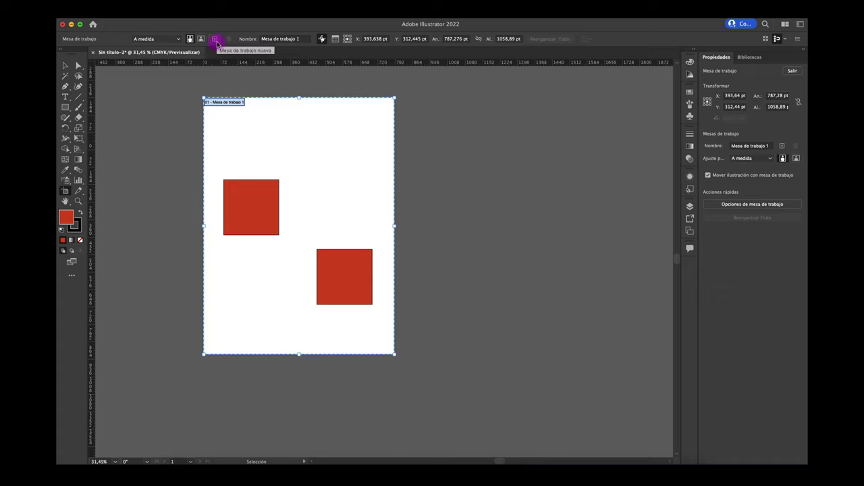
click(215, 40)
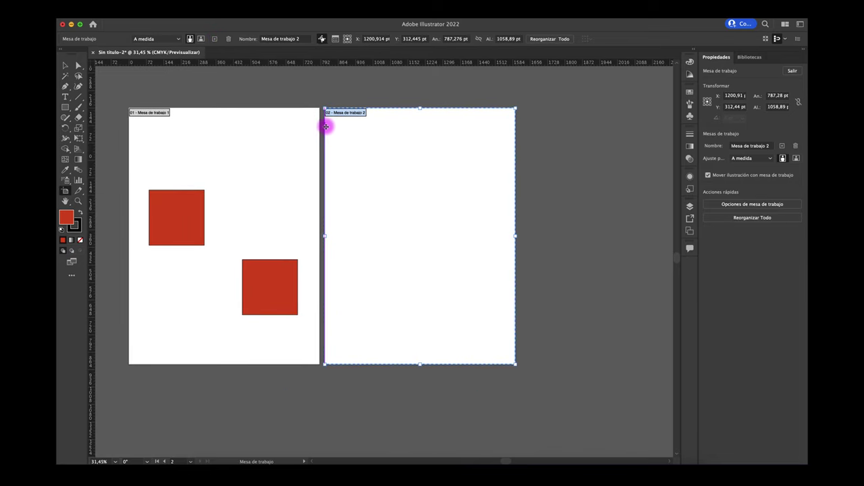
scroll(363, 139, down, 2)
scroll(363, 141, down, 2)
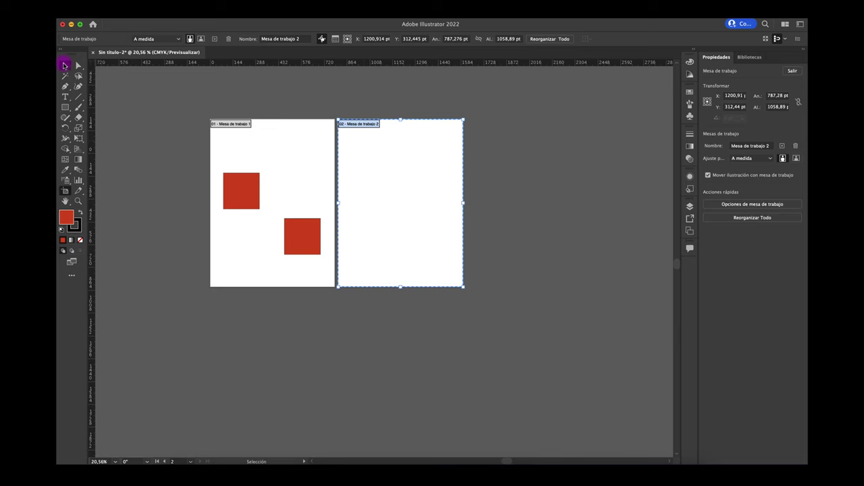
Step: Drag Mesa de trabajo 1 with its two squares left to about X -187 pt
click(65, 65)
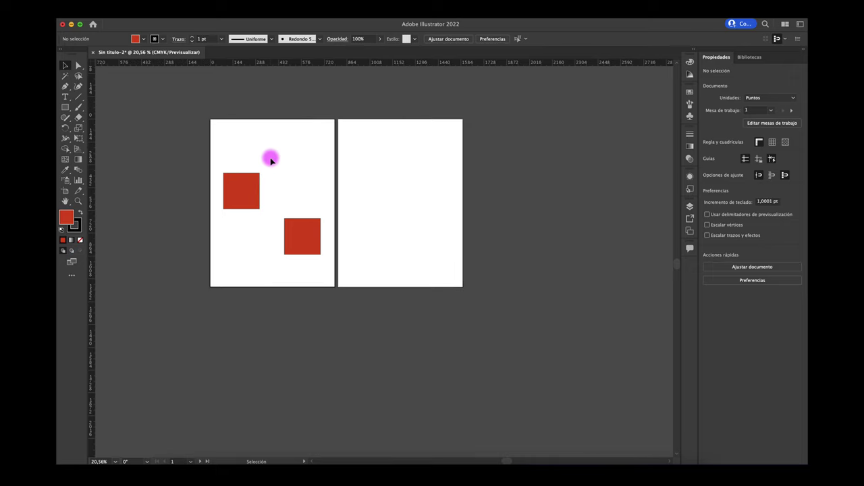
scroll(270, 156, up, 2)
scroll(270, 156, up, 2)
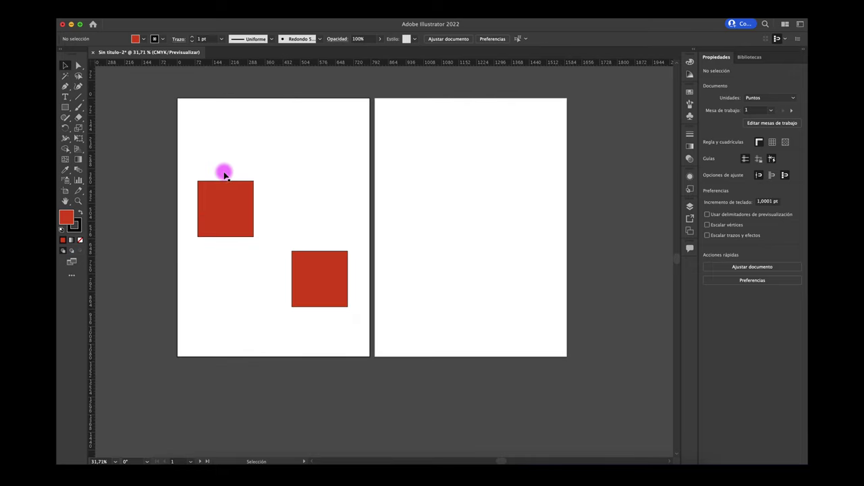
click(66, 193)
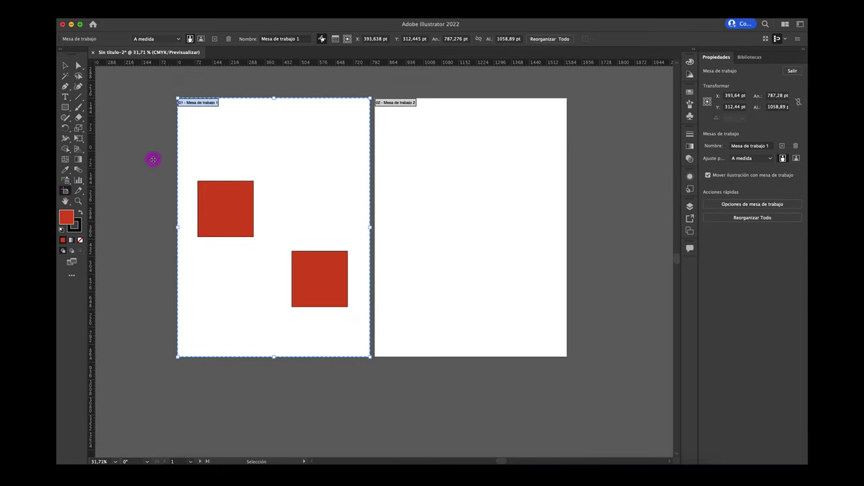
click(233, 157)
drag(233, 158, 148, 196)
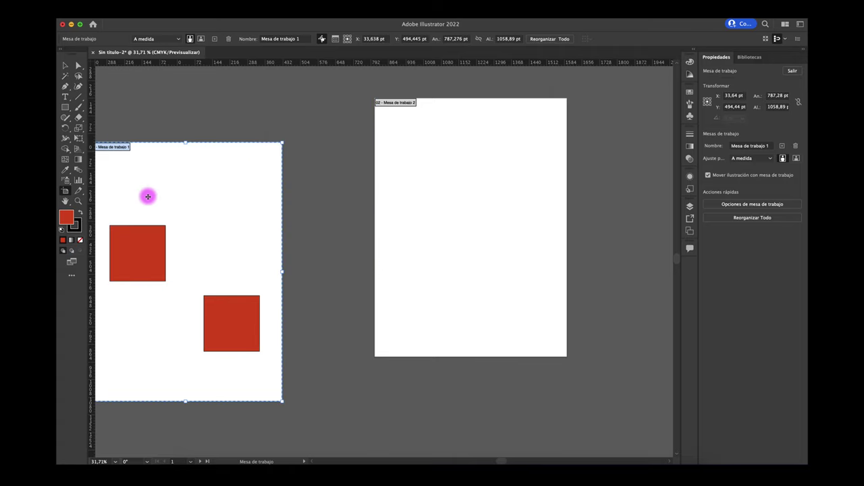
scroll(147, 196, left, 5)
drag(249, 172, 196, 143)
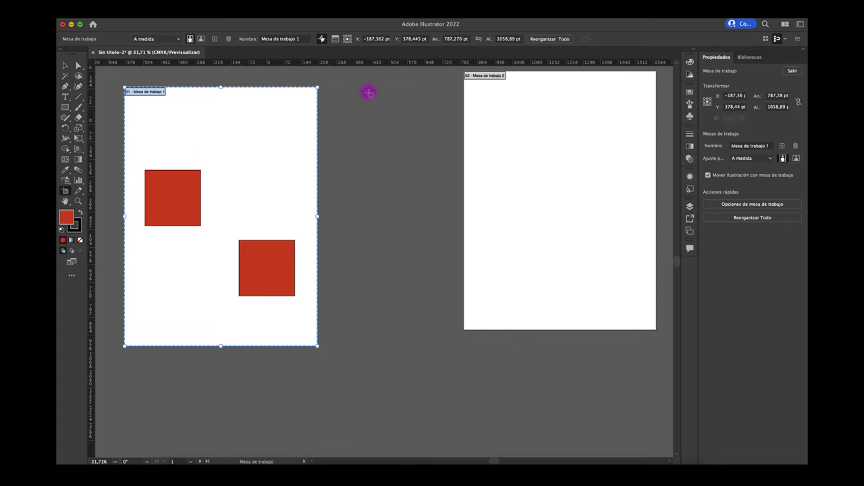
click(498, 103)
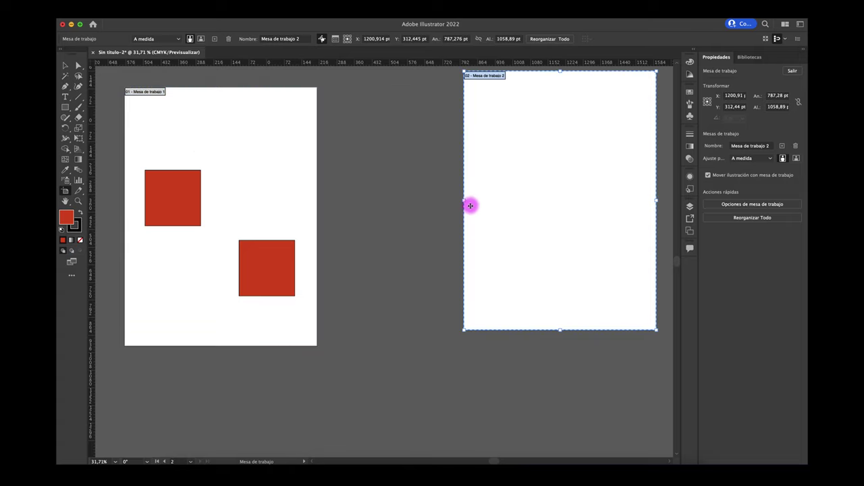
Step: Move Mesa de trabajo 2 left and down and shorten its height to 237.89 pt
drag(513, 195, 413, 251)
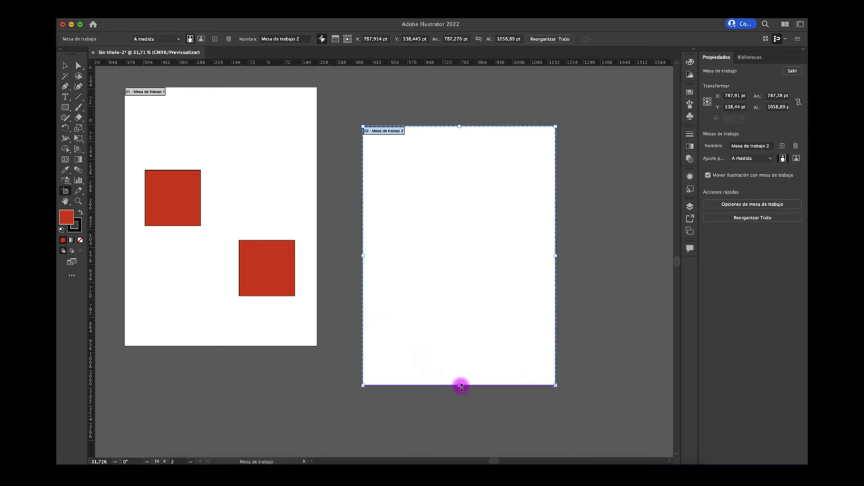
drag(461, 386, 446, 183)
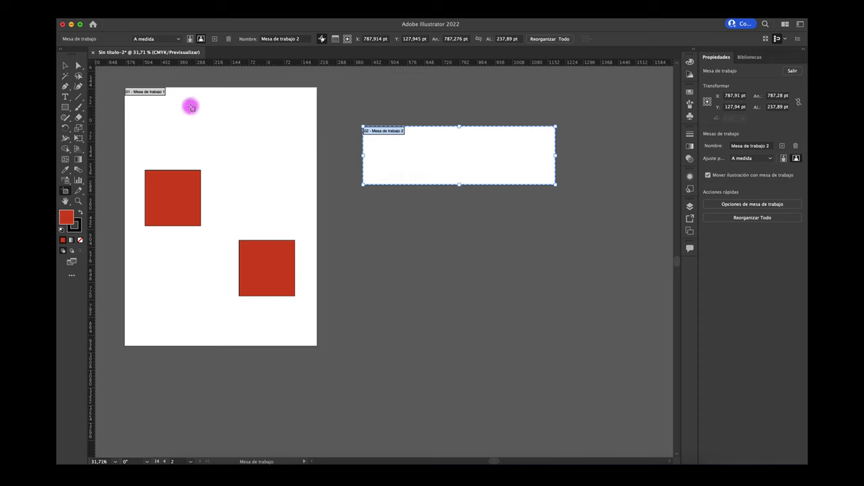
click(64, 66)
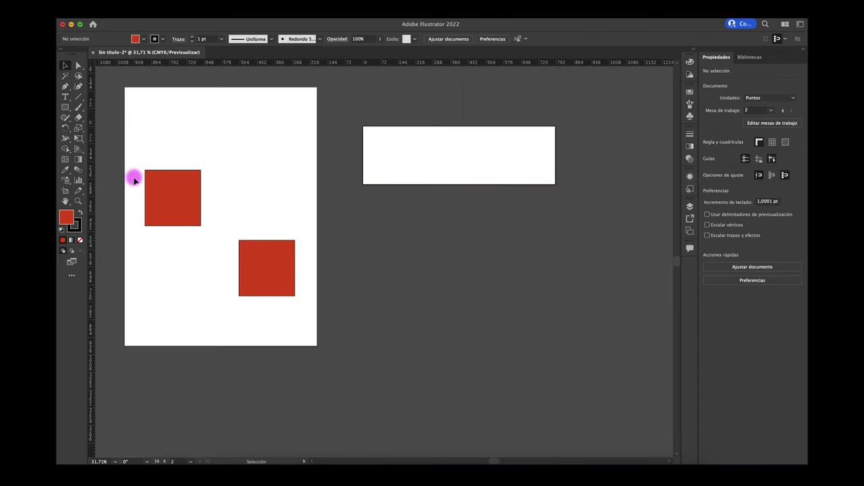
click(67, 192)
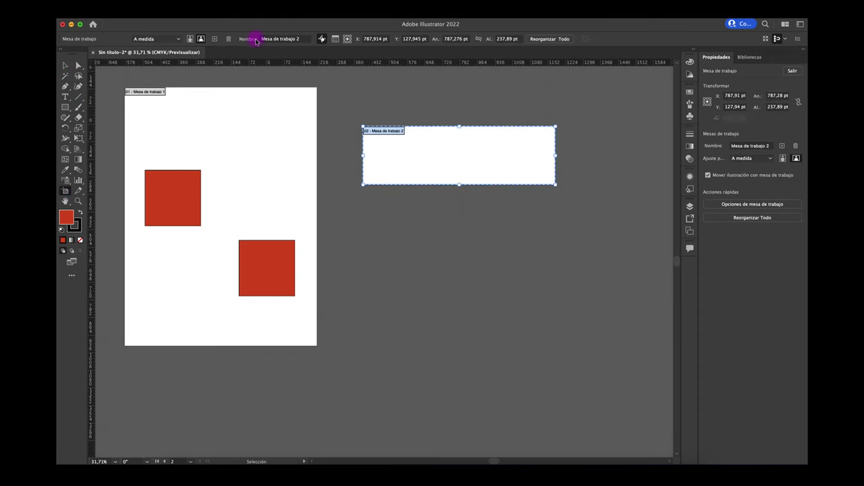
Step: Add a third strip artboard, Mesa de trabajo 3, beside the second
click(223, 40)
scroll(362, 179, down, 2)
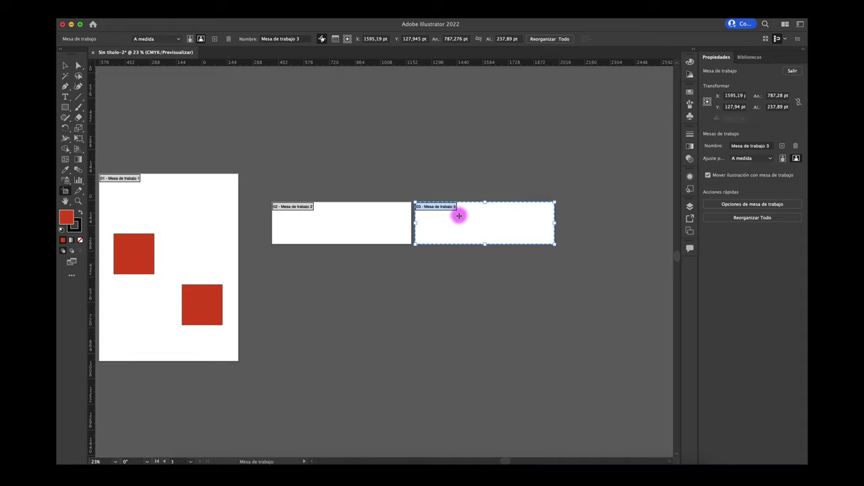
click(65, 66)
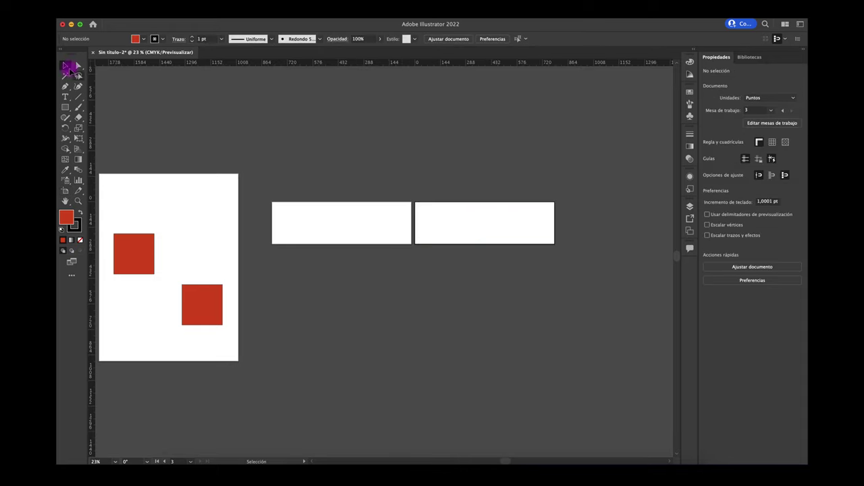
scroll(344, 214, up, 3)
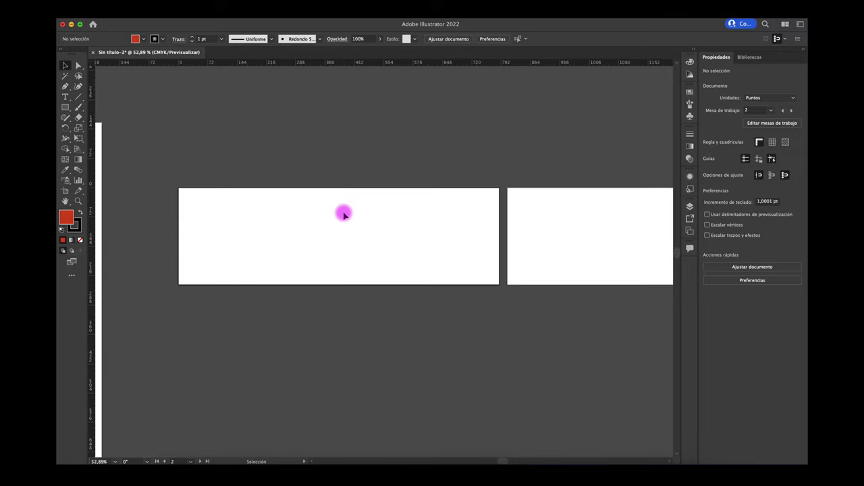
scroll(344, 214, down, 3)
scroll(344, 214, down, 1)
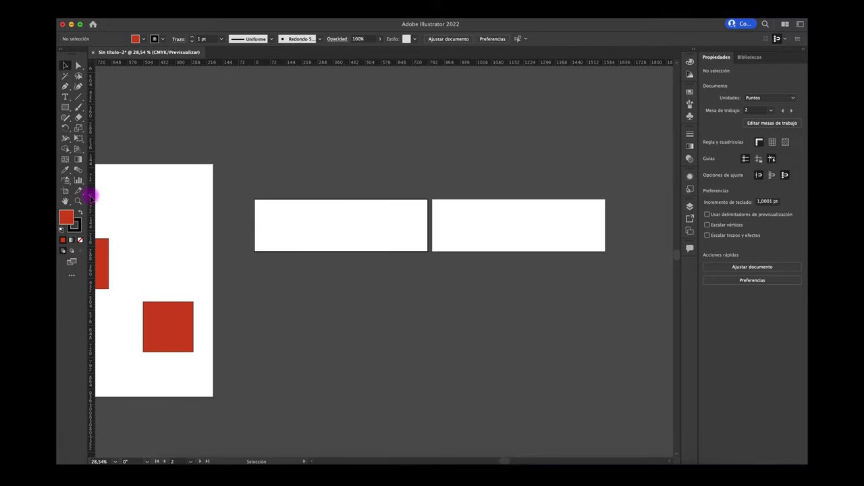
Step: Stack Mesa de trabajo 2 directly above Mesa de trabajo 3
click(66, 191)
mouse_move(347, 227)
mouse_down()
mouse_move(520, 160)
mouse_move(524, 170)
mouse_up()
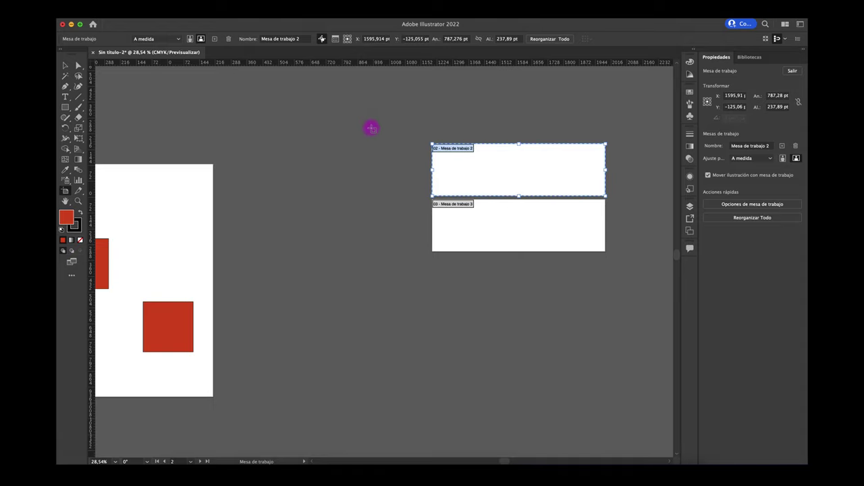
click(372, 128)
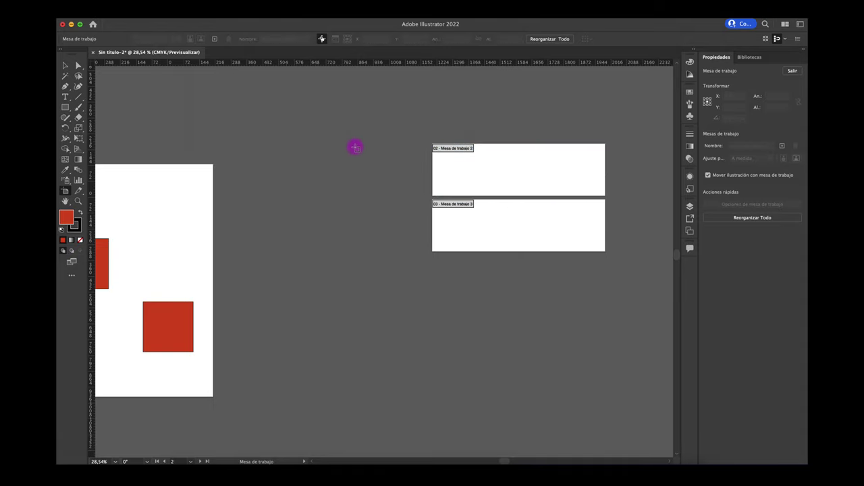
scroll(355, 142, left, 3)
scroll(357, 145, left, 3)
scroll(357, 144, down, 2)
scroll(357, 143, right, 1)
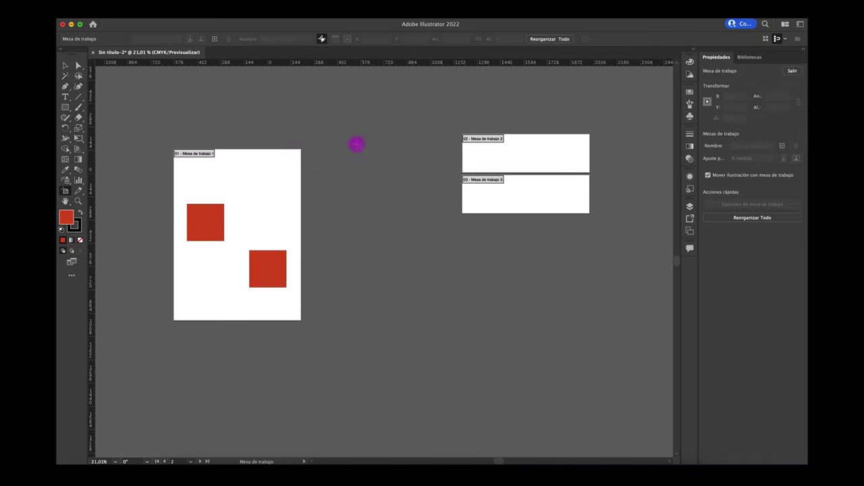
click(66, 65)
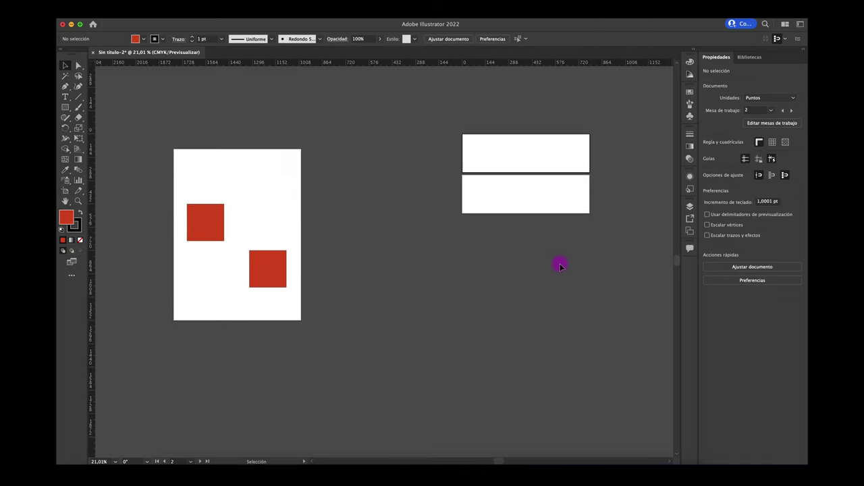
Step: Show the Artboards list in the Layers panel and select artboards 1, 3, then 2
click(689, 207)
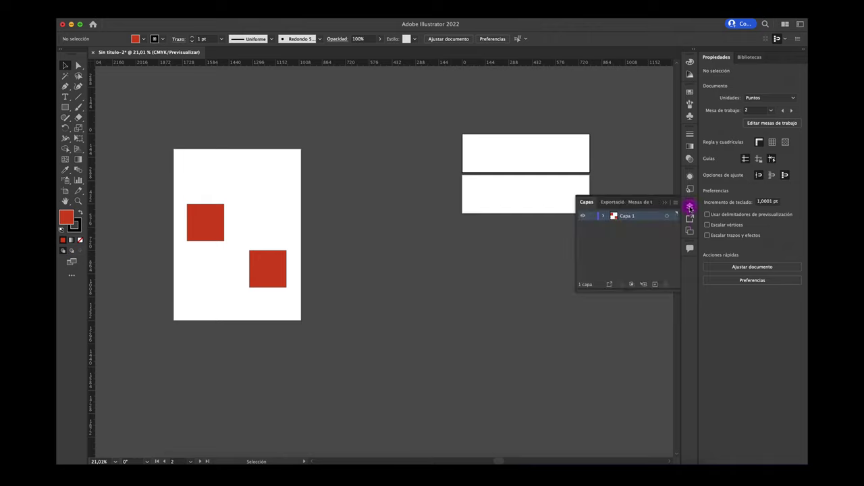
click(611, 201)
click(647, 203)
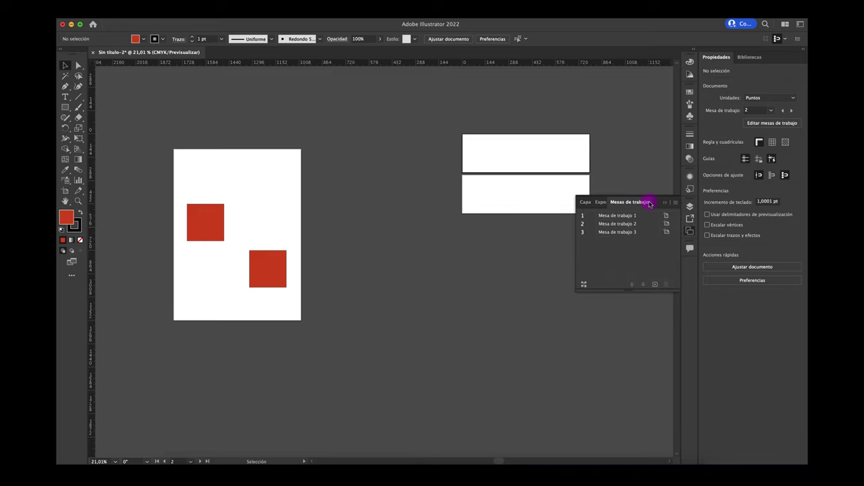
click(627, 216)
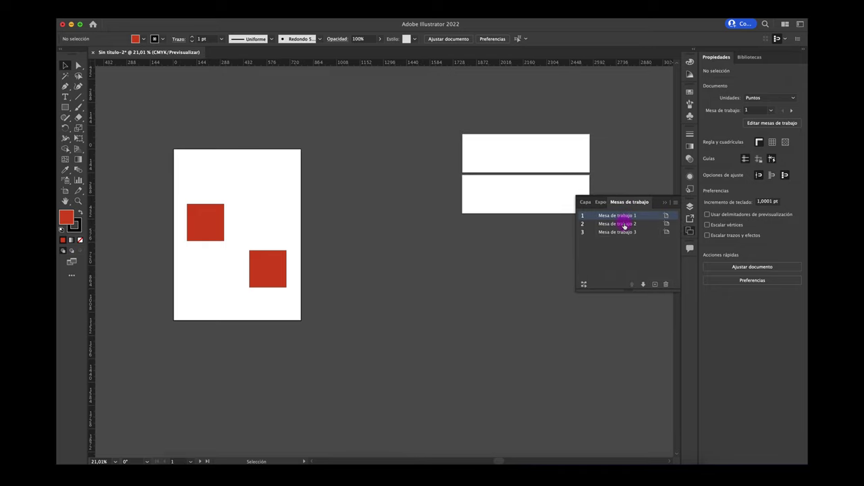
click(625, 225)
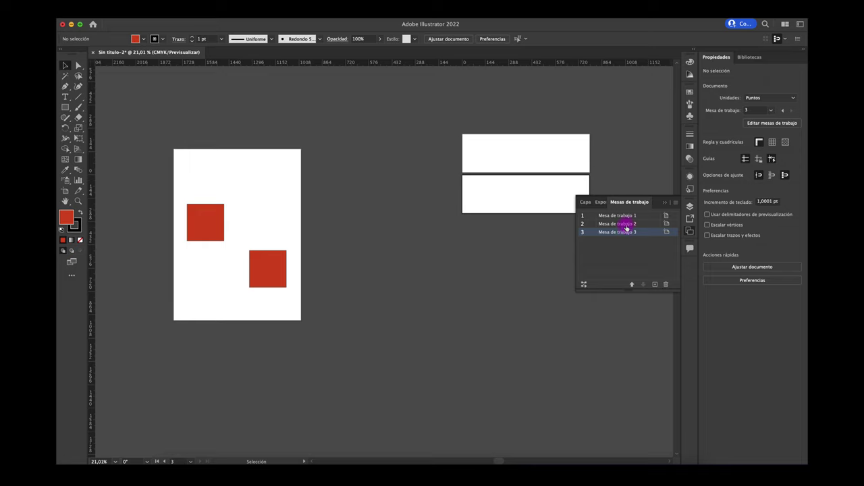
click(627, 224)
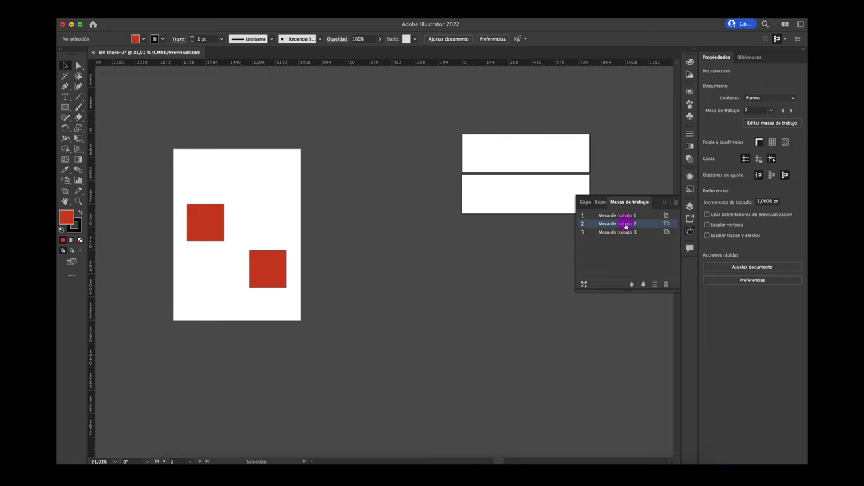
Step: Delete Mesa de trabajo 2 and Mesa de trabajo 3 with the Artboards panel trash button
click(667, 285)
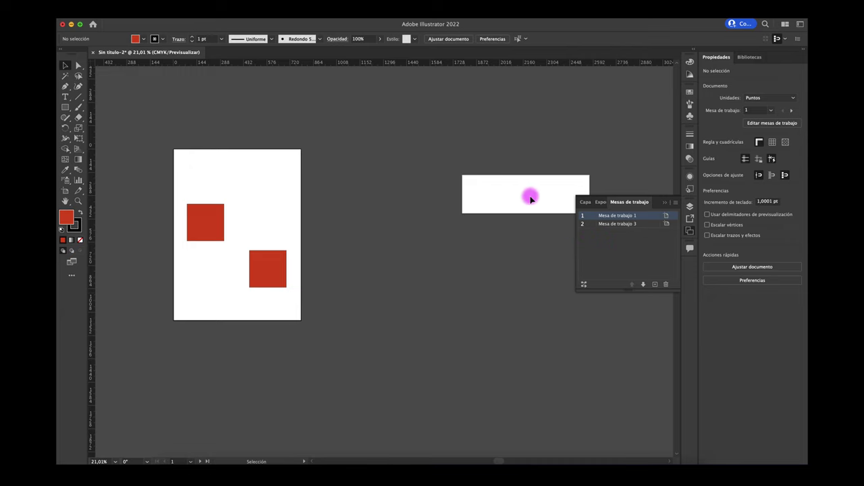
click(65, 191)
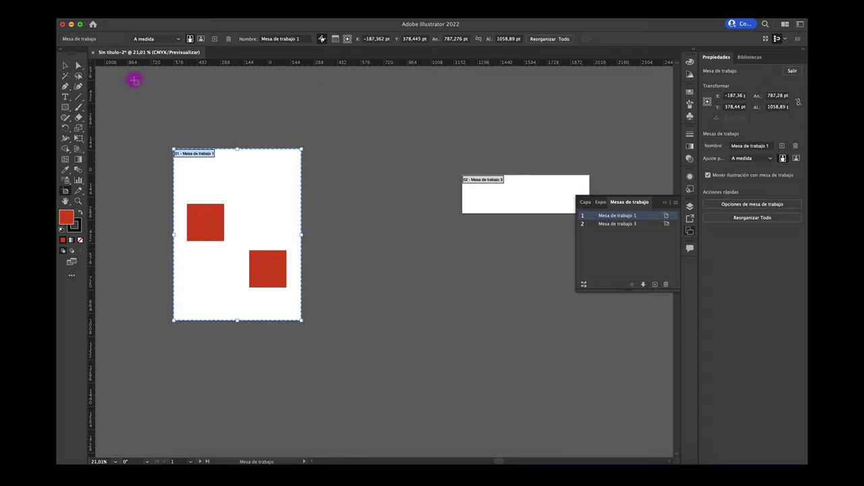
click(616, 224)
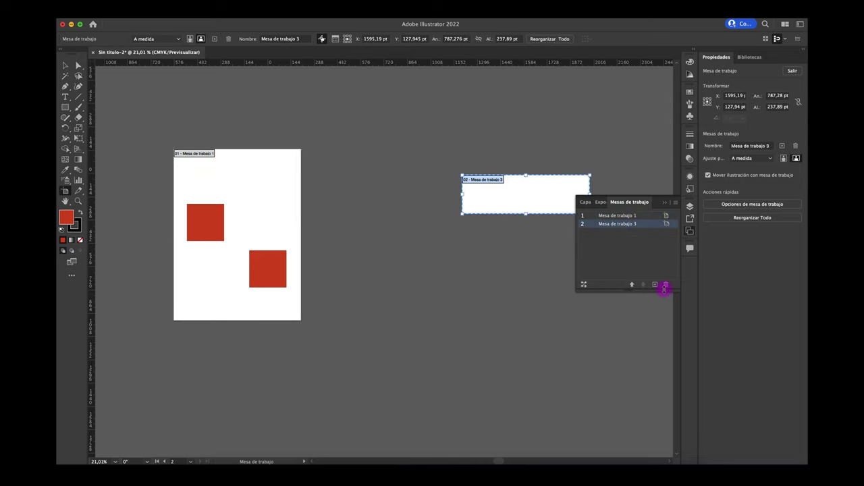
click(666, 284)
click(476, 270)
scroll(383, 243, up, 2)
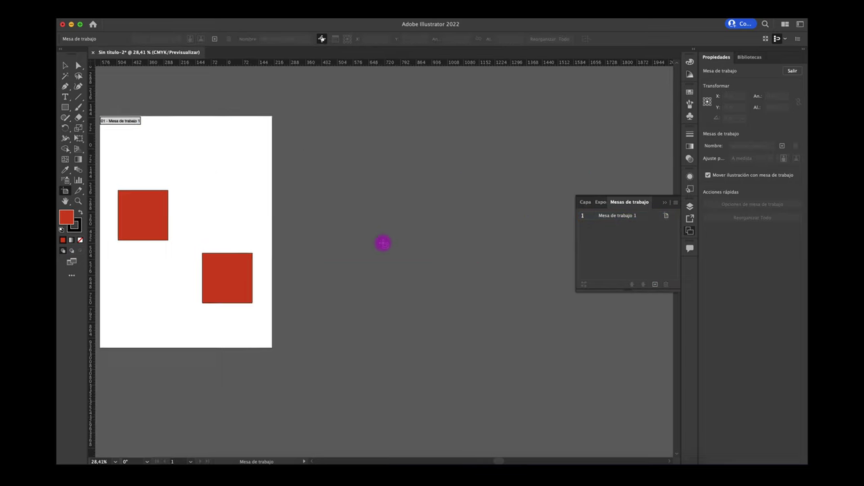
scroll(383, 243, left, 3)
key(Escape)
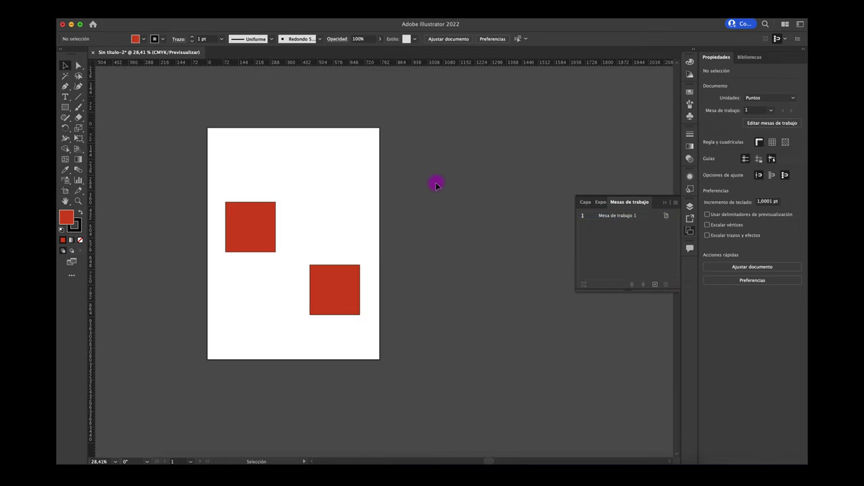
Step: Create an empty Mesa de trabajo 4 beside the first artboard with New Artboard
click(66, 193)
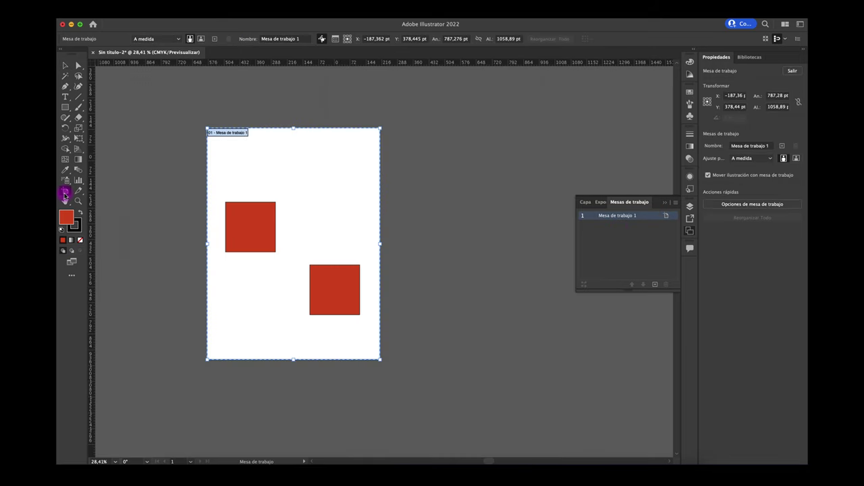
click(215, 40)
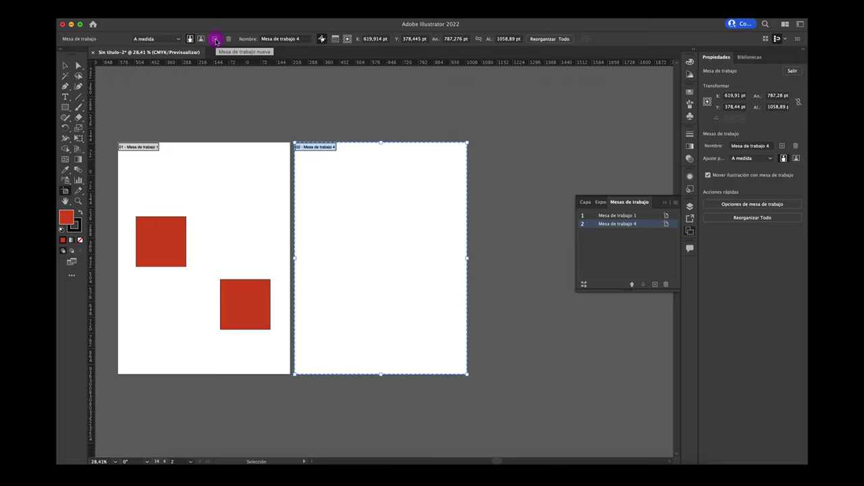
scroll(252, 106, left, 3)
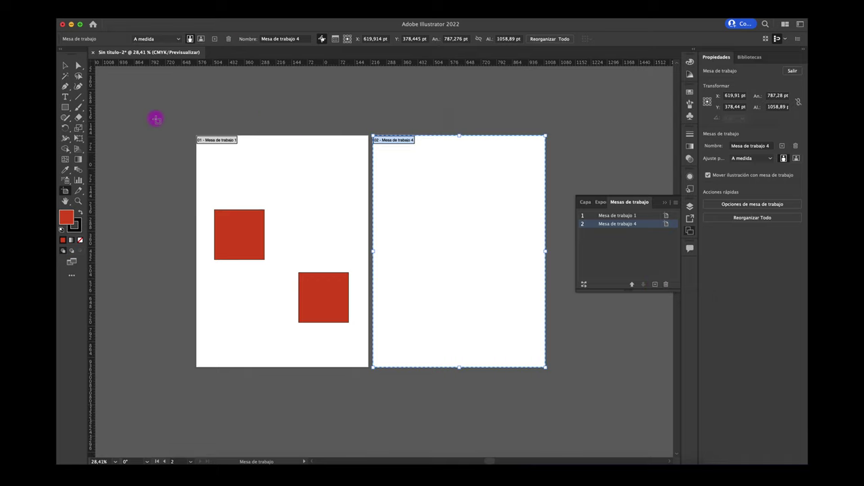
Step: Leave artboard editing, then marquee-select and copy both red squares
click(66, 66)
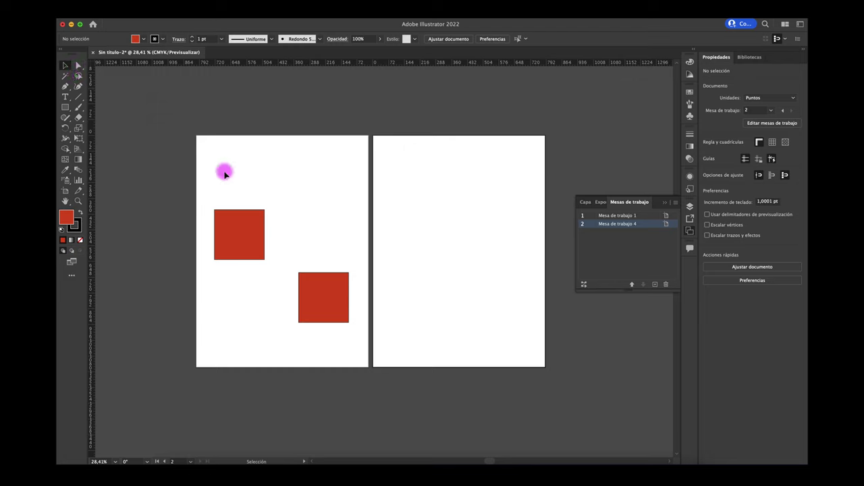
drag(205, 153, 345, 341)
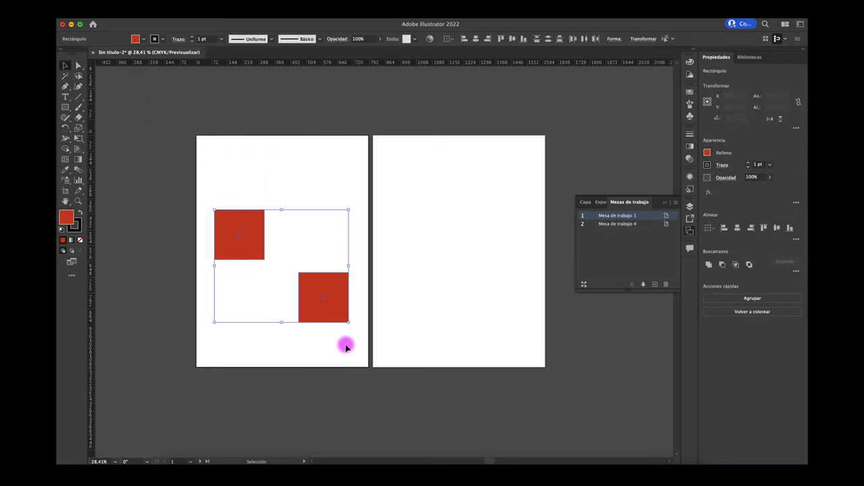
key(a)
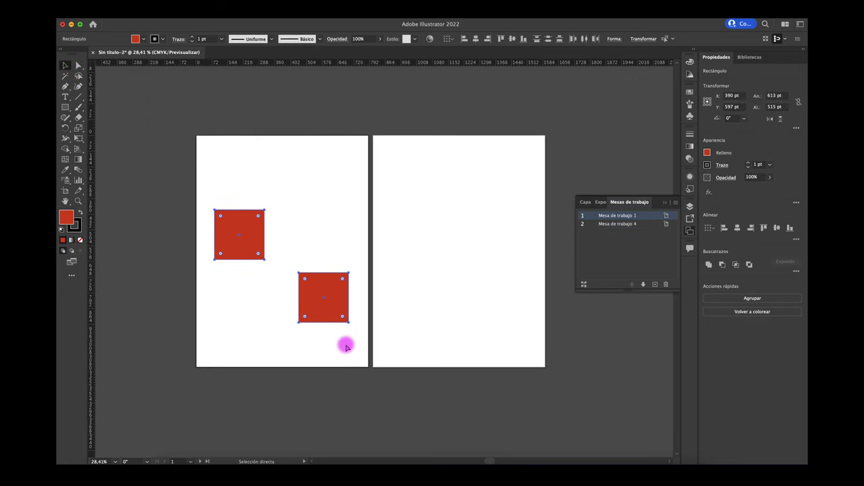
key(v)
key(a)
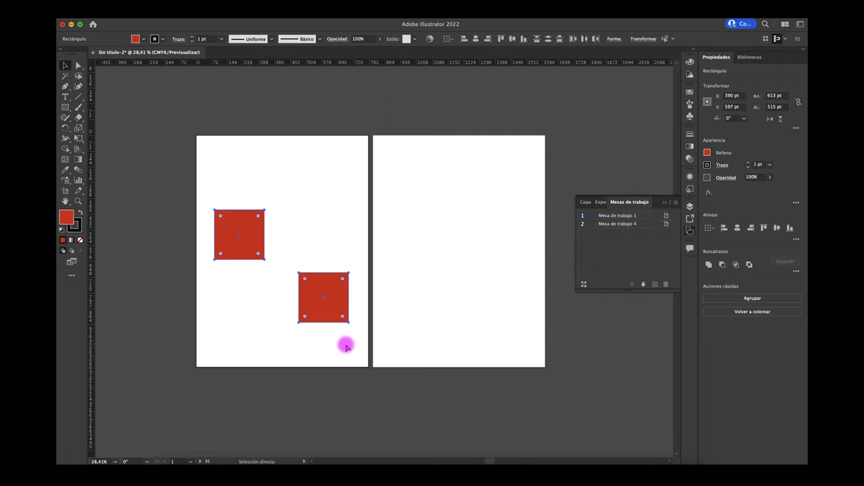
key(v)
Step: Paste the squares in place on the second artboard and deselect them
click(418, 243)
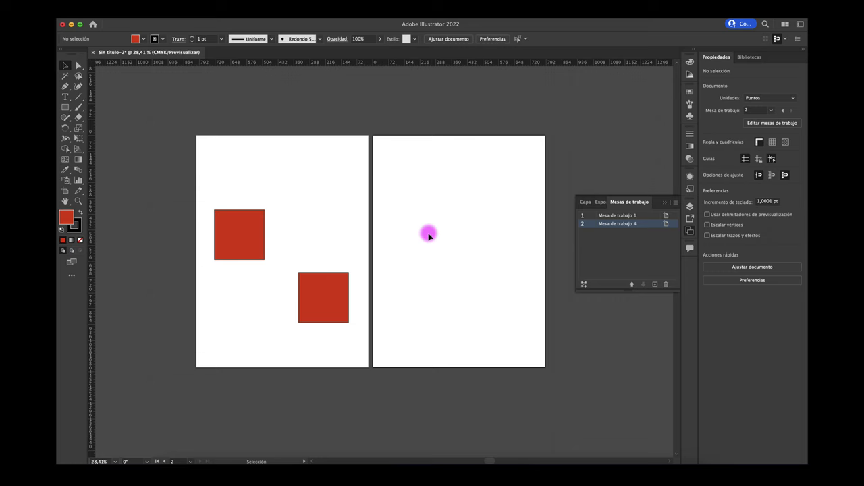
click(154, 9)
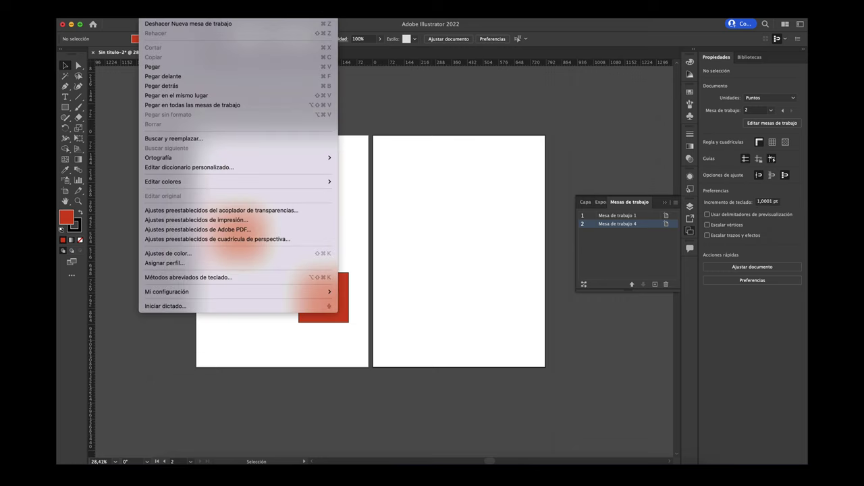
click(211, 105)
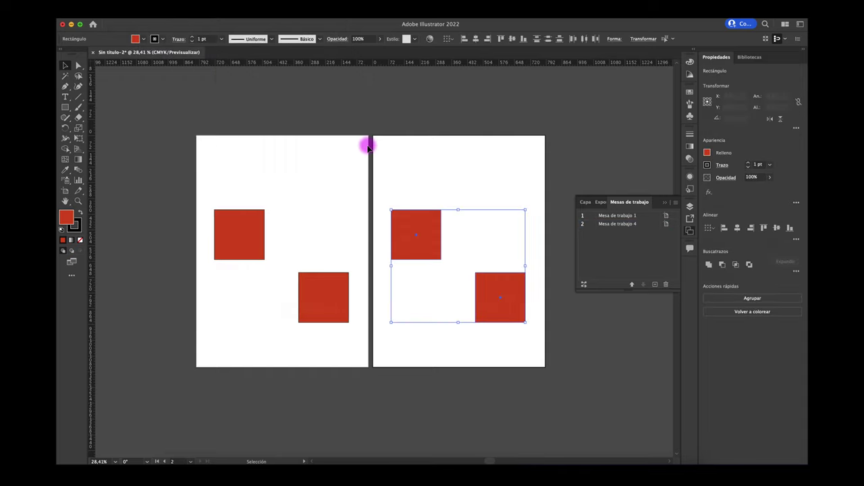
click(436, 193)
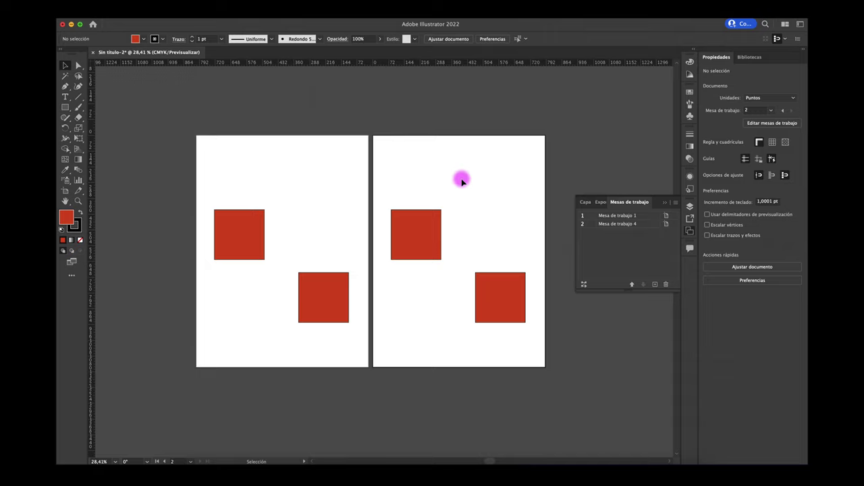
Step: Open Rearrange All Artboards, inspect the 2-column value, and cancel without changes
scroll(477, 118, right, 2)
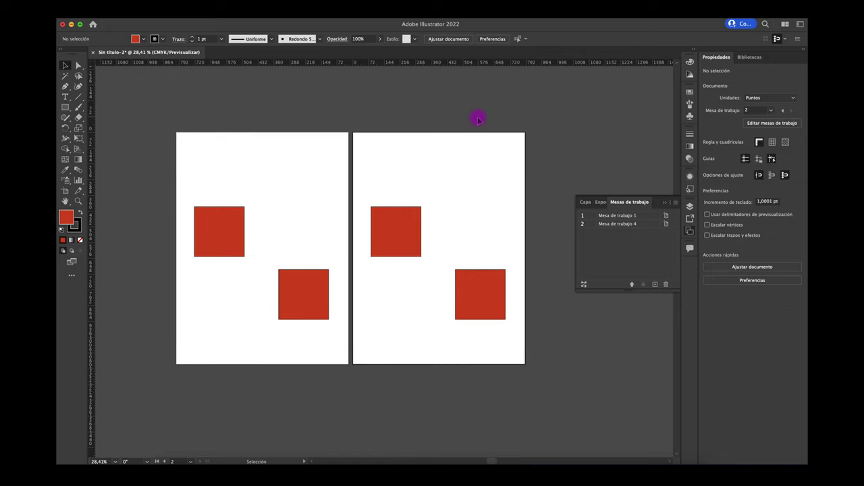
scroll(560, 160, down, 1)
scroll(561, 160, right, 1)
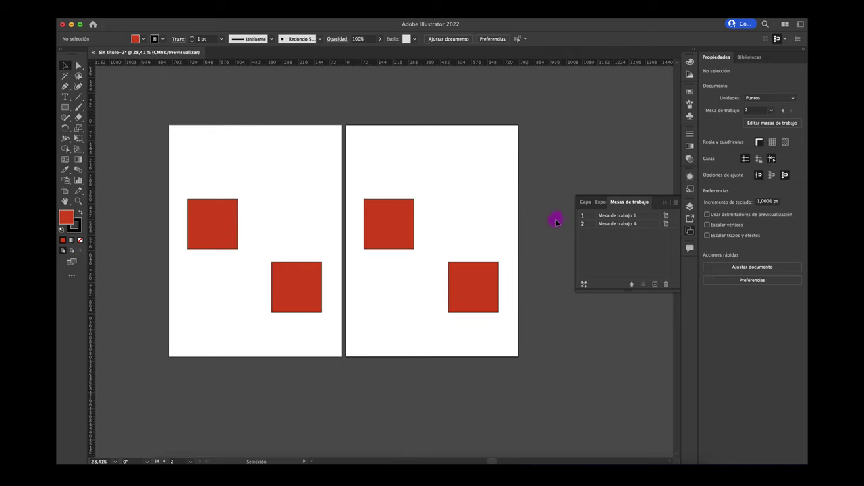
click(583, 288)
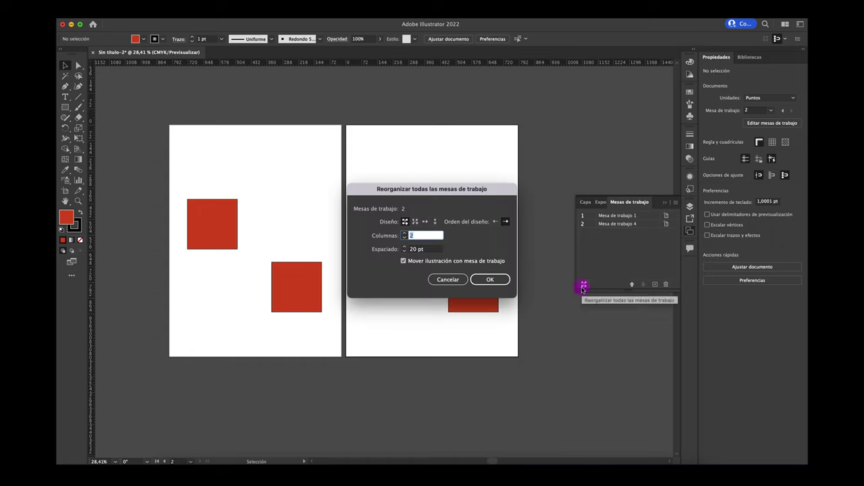
click(413, 236)
drag(412, 236, 448, 237)
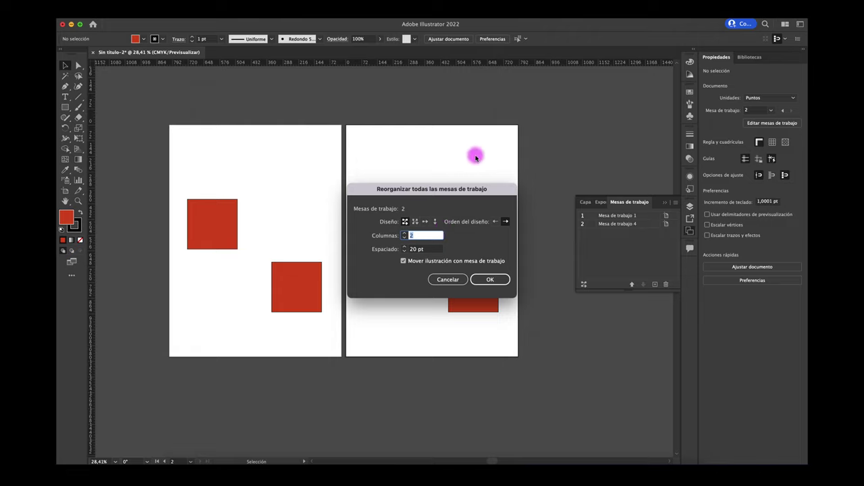
click(451, 280)
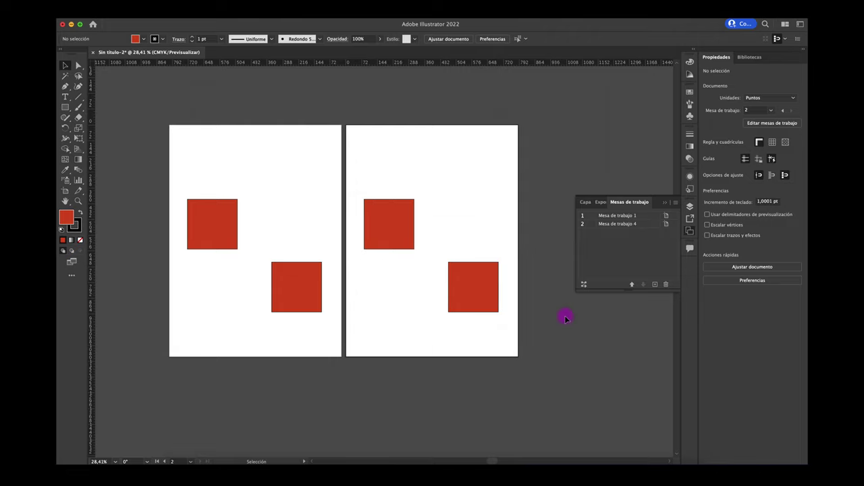
Step: Close the Artboards panel and scroll back to the artboards
click(665, 204)
scroll(578, 193, left, 2)
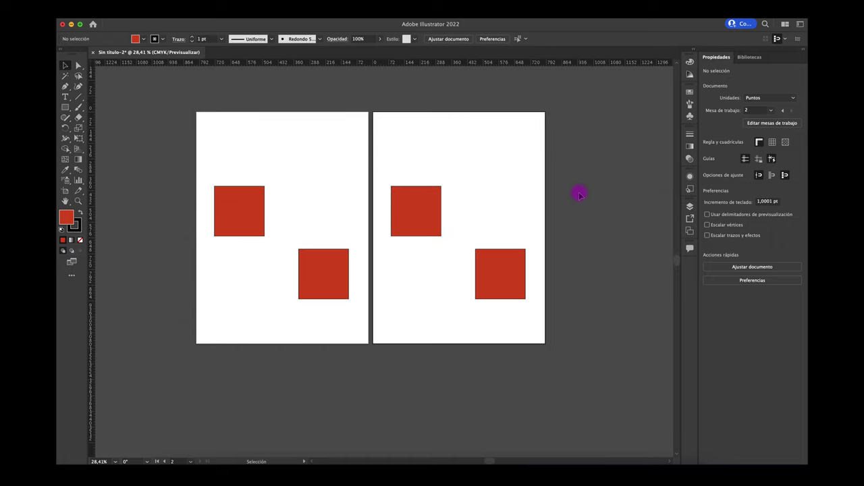
scroll(579, 194, up, 1)
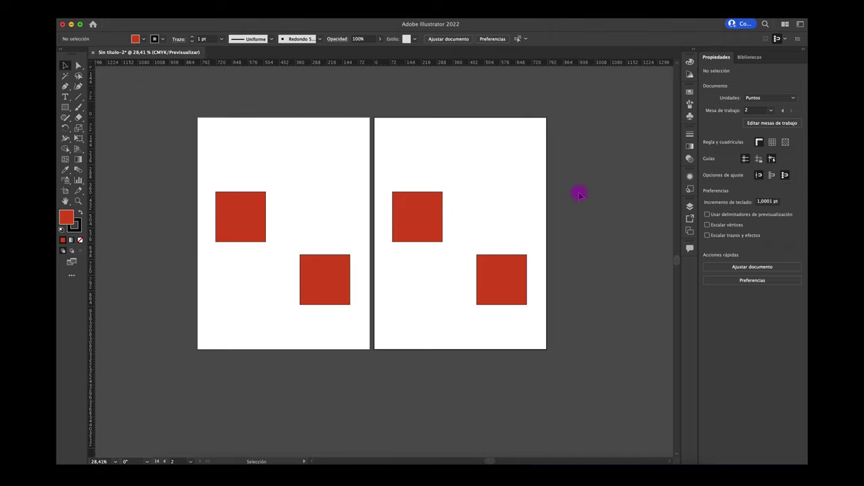
Step: With the Artboard tool, move the second artboard right and down
scroll(578, 194, down, 3)
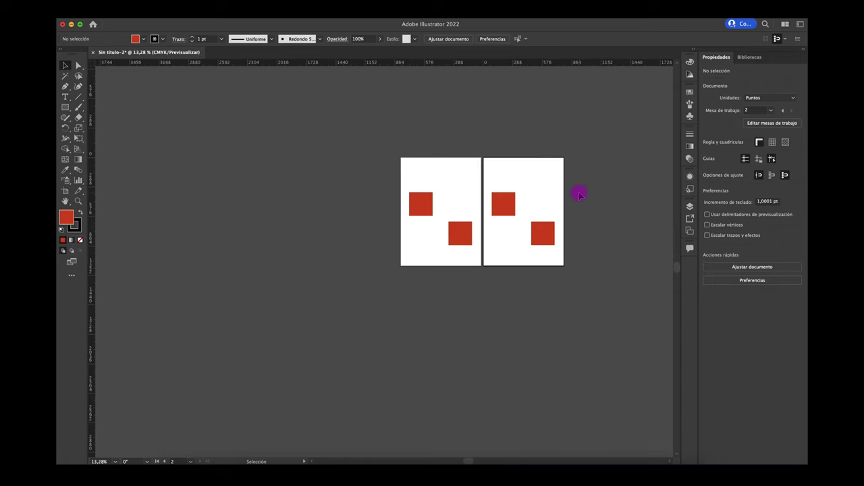
scroll(578, 194, right, 3)
scroll(578, 194, down, 2)
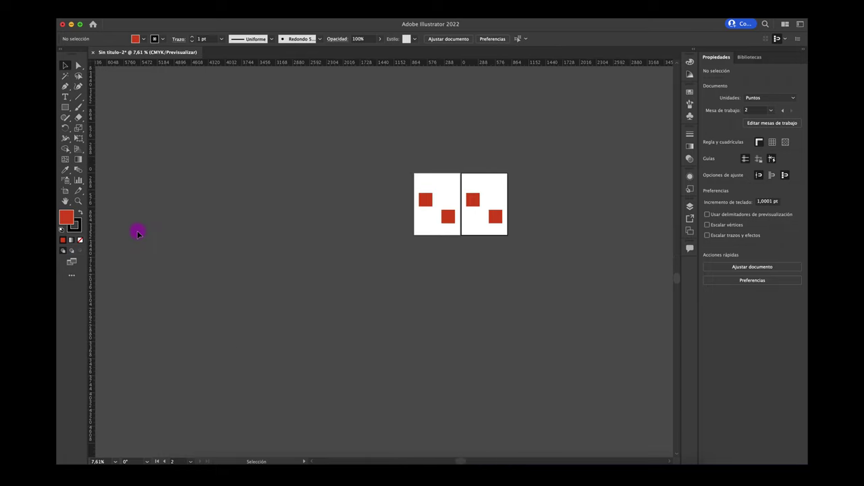
click(65, 191)
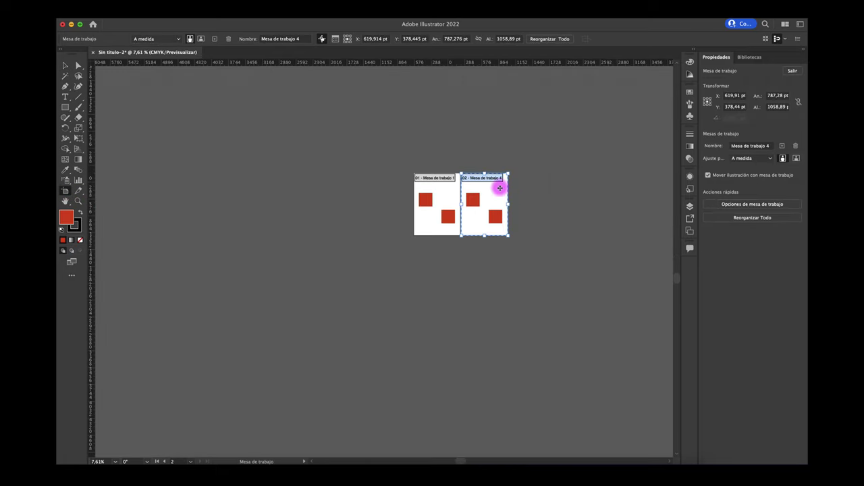
mouse_move(490, 175)
mouse_down()
mouse_move(565, 194)
mouse_move(569, 110)
mouse_up()
Step: Widen and heighten the second artboard to about 1948 by 3955 pt
drag(538, 182, 469, 182)
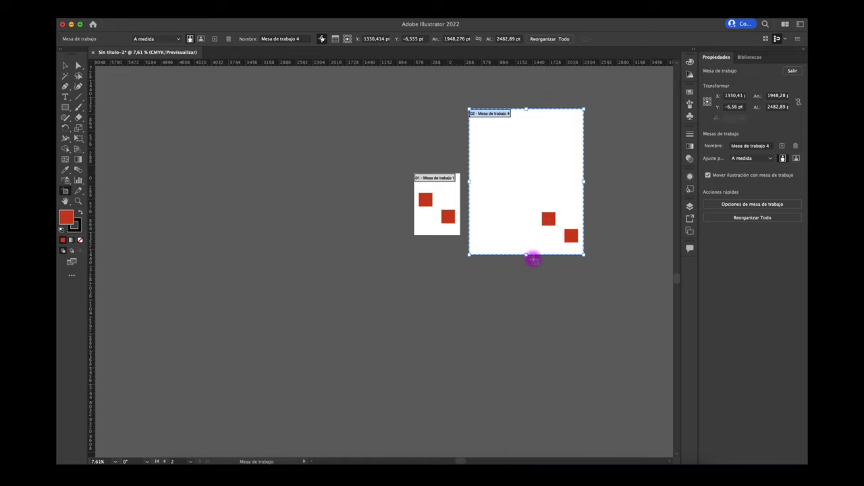
drag(526, 255, 526, 341)
click(742, 107)
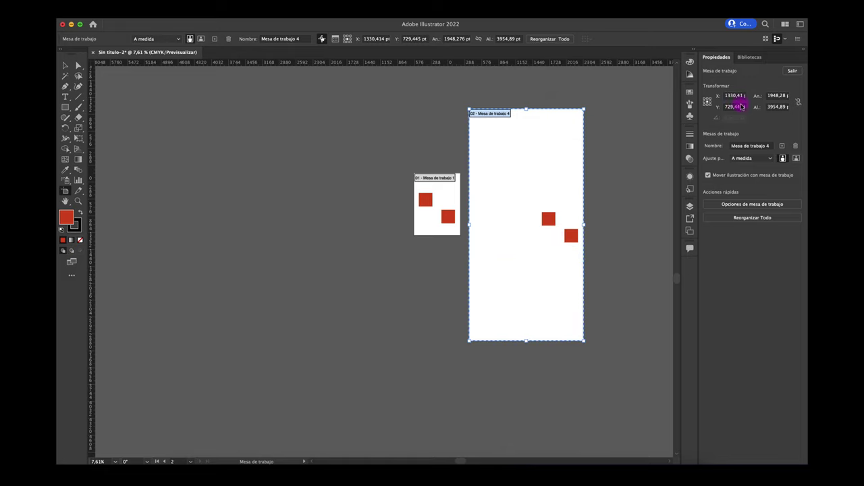
click(66, 65)
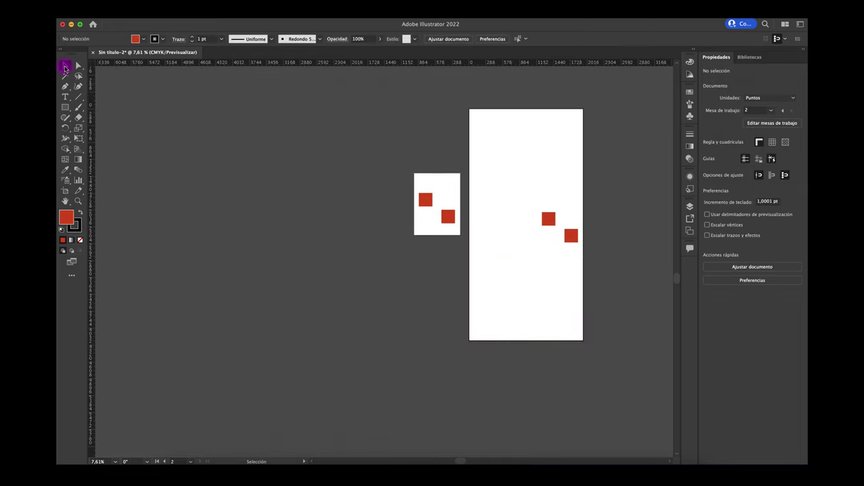
scroll(329, 206, right, 3)
scroll(329, 206, up, 2)
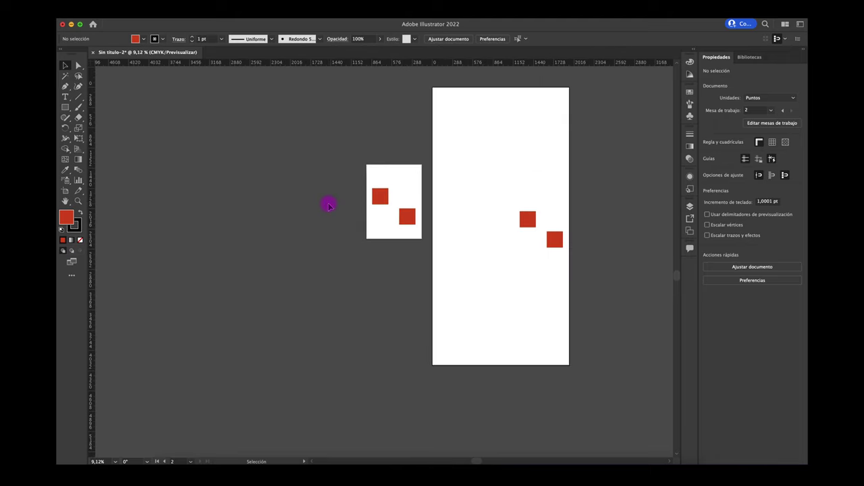
scroll(328, 206, right, 2)
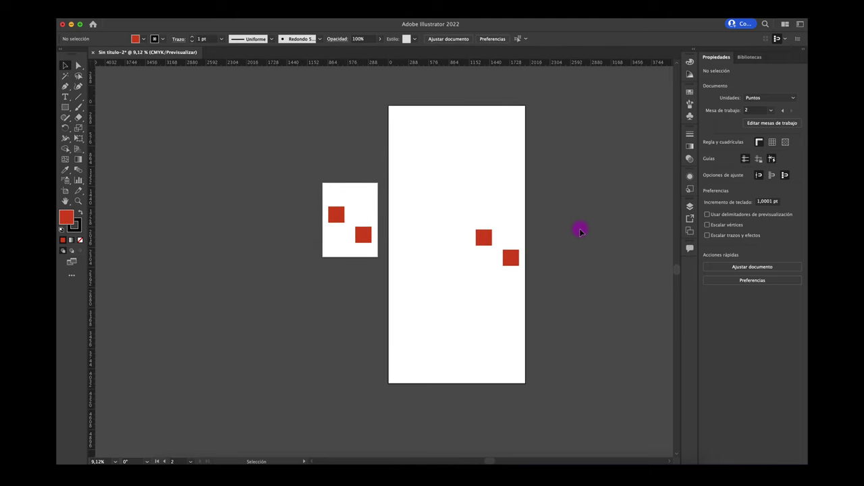